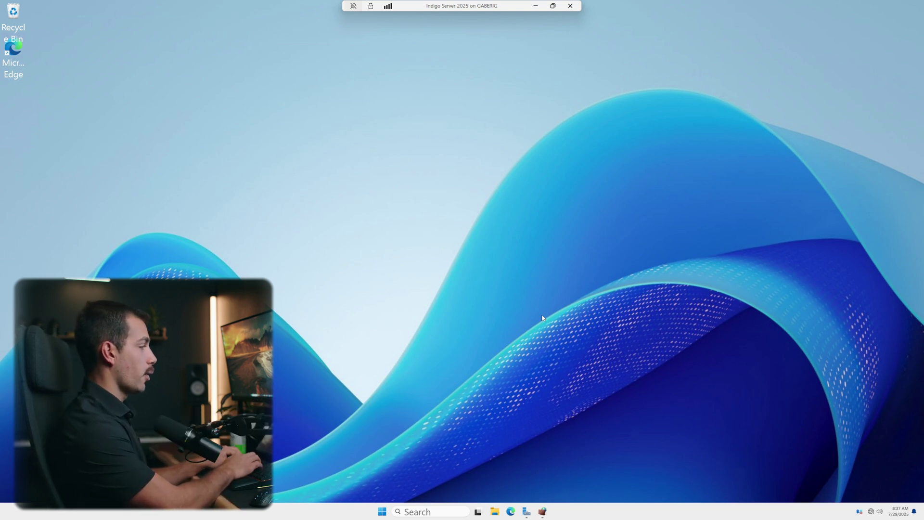
- Launch Registry Editor by running regedit from the Run dialog
key(super+r)
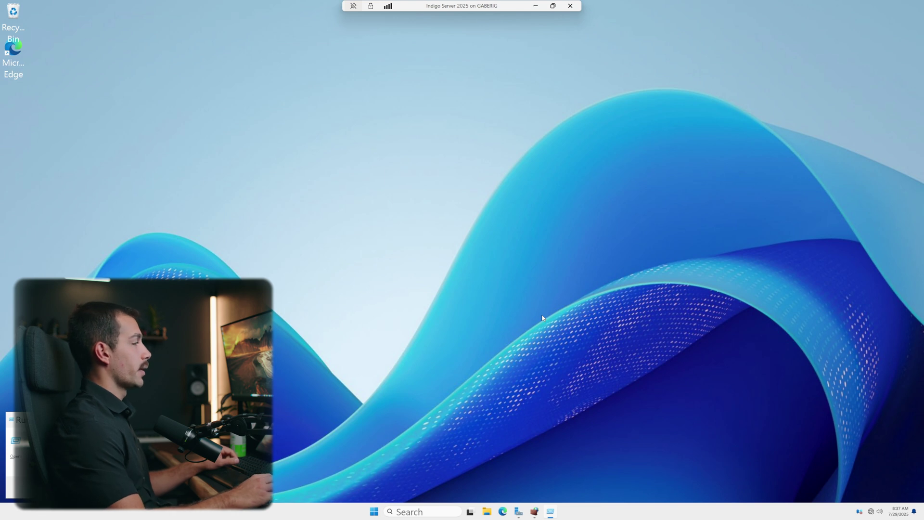
key(Return)
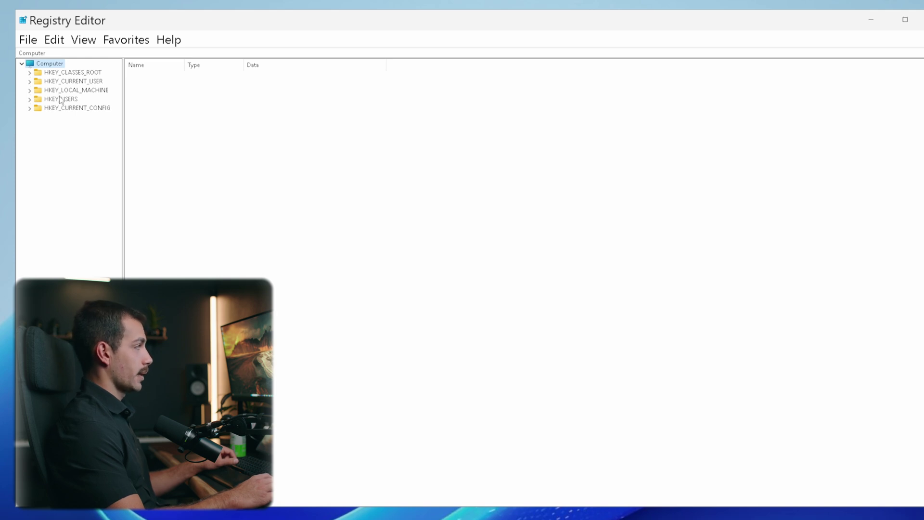
- Expand HKEY_LOCAL_MACHINE > SYSTEM > CurrentControlSet > Control and widen the key tree pane
click(29, 91)
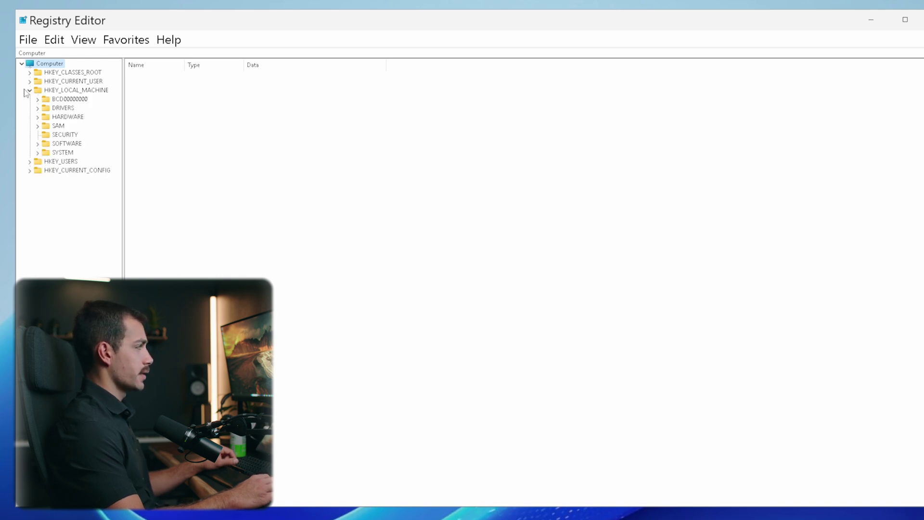
click(38, 153)
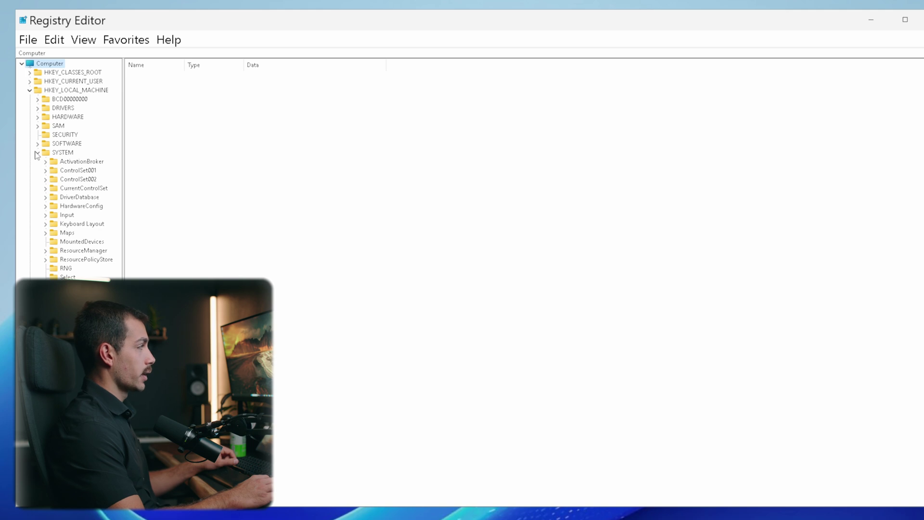
click(45, 188)
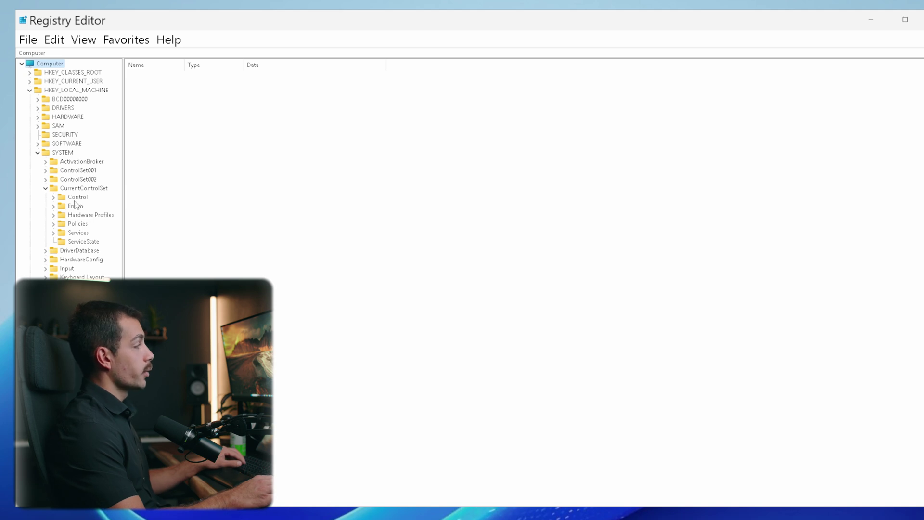
click(53, 197)
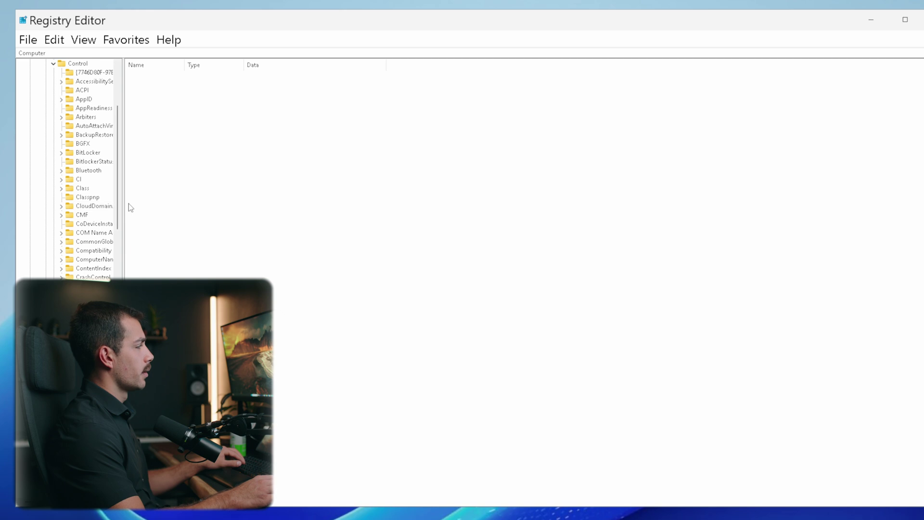
drag(123, 206, 191, 206)
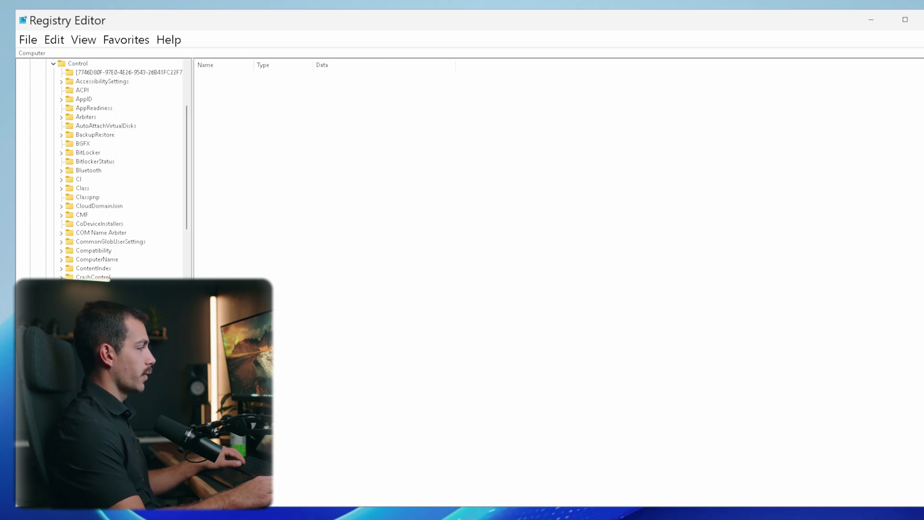
scroll(126, 344, down, 15)
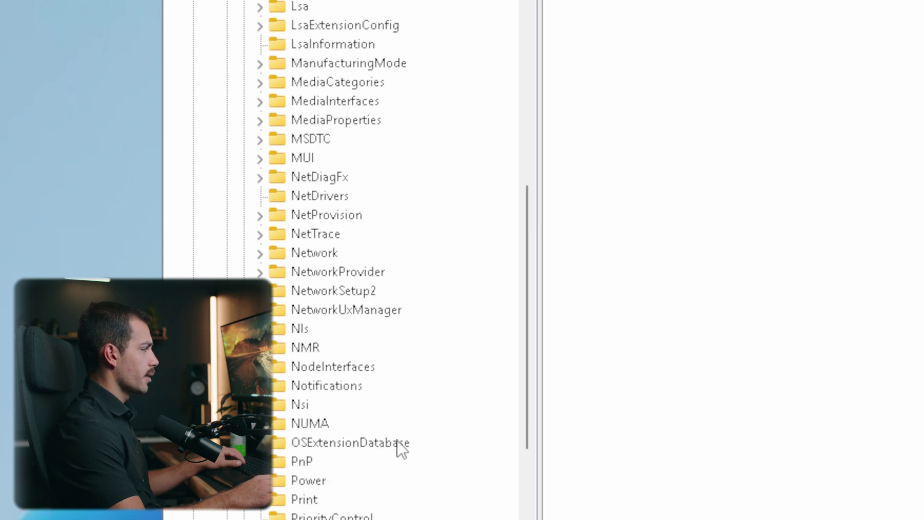
scroll(398, 442, down, 2)
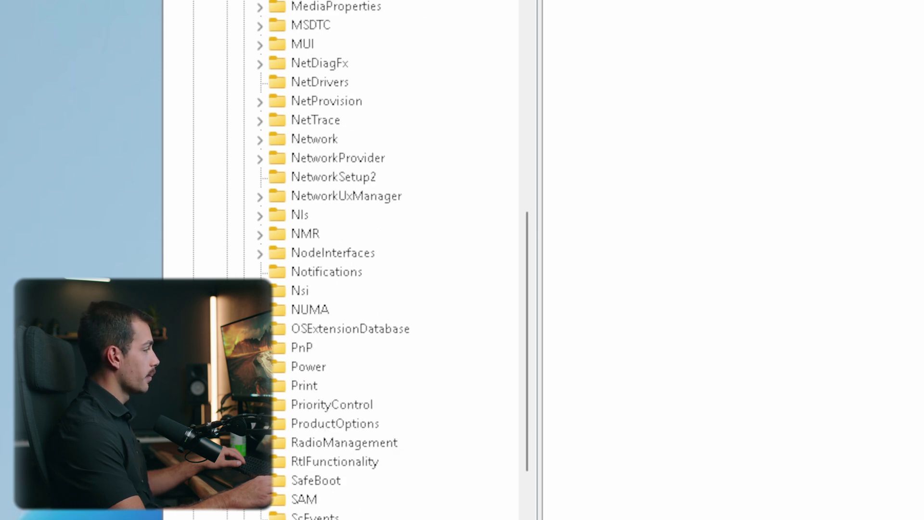
scroll(336, 260, down, 1)
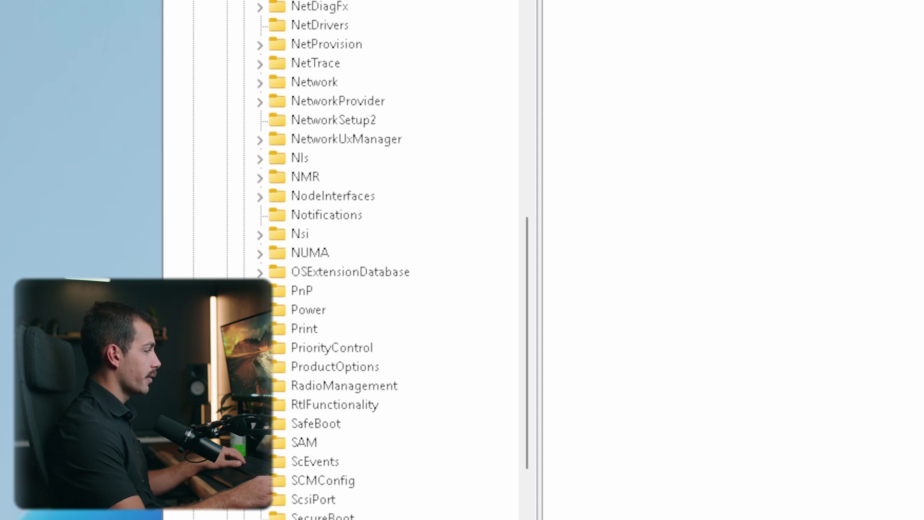
- Jump to the SCHANNEL\Protocols key through the address bar
click(398, 52)
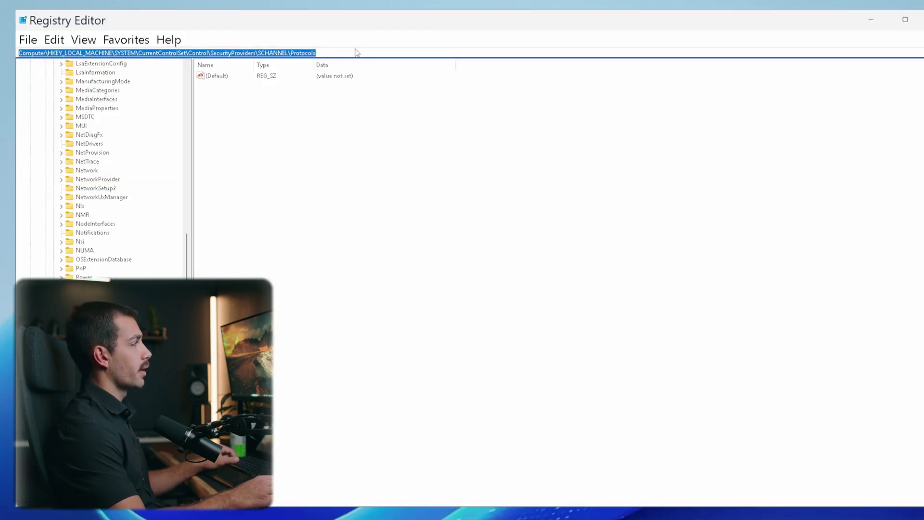
key(End)
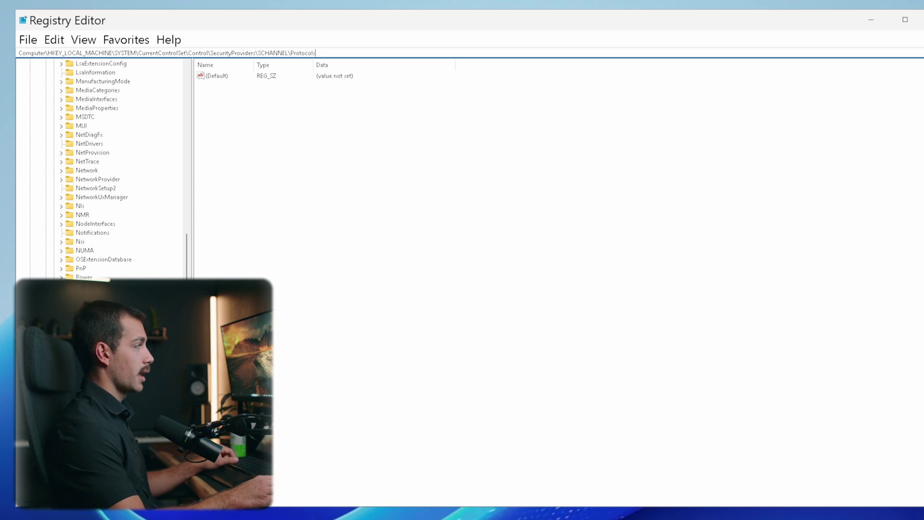
key(Return)
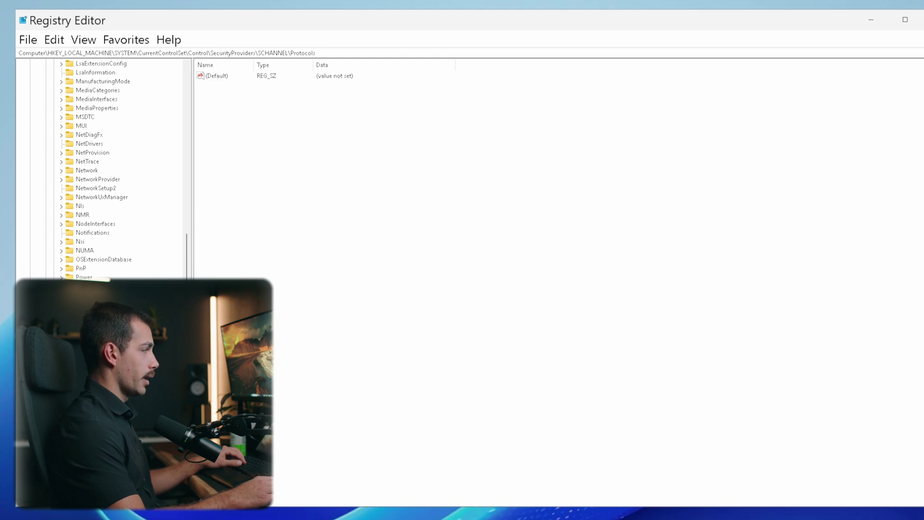
- Create a new key named TLS 1.3 under Protocols
right_click(207, 312)
mouse_move(226, 317)
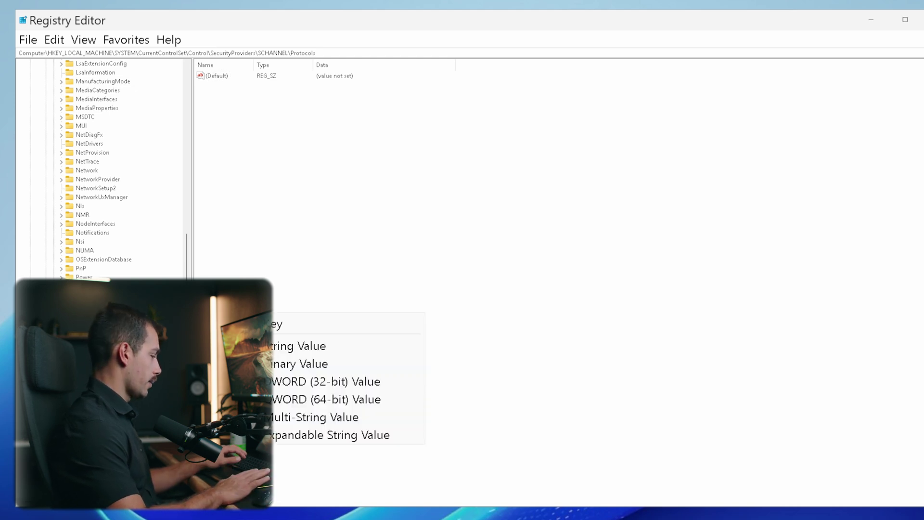
click(282, 326)
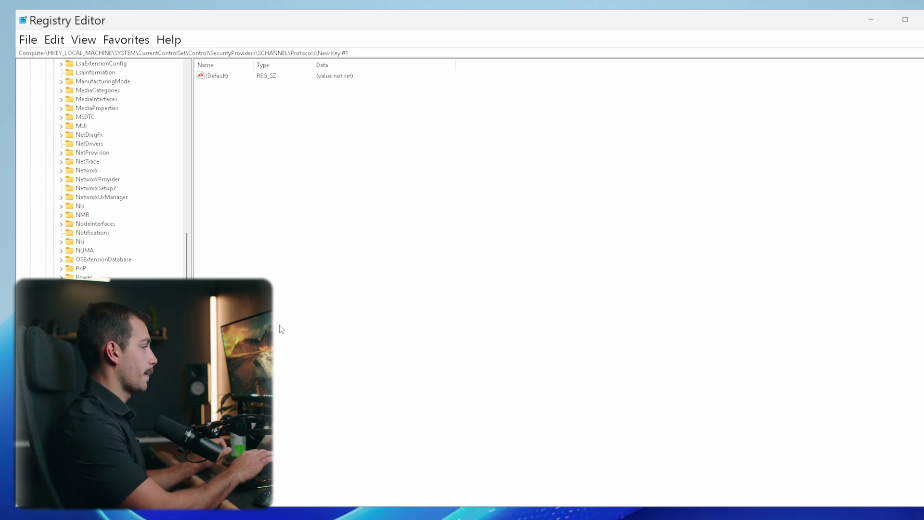
text(TLS 1.3)
key(Return)
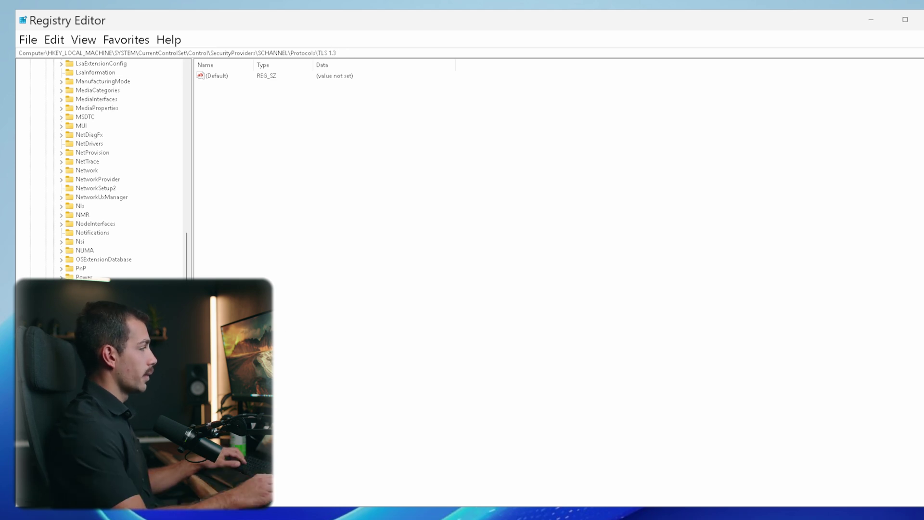
- Add Client and Server subkeys under the TLS 1.3 key
right_click(212, 315)
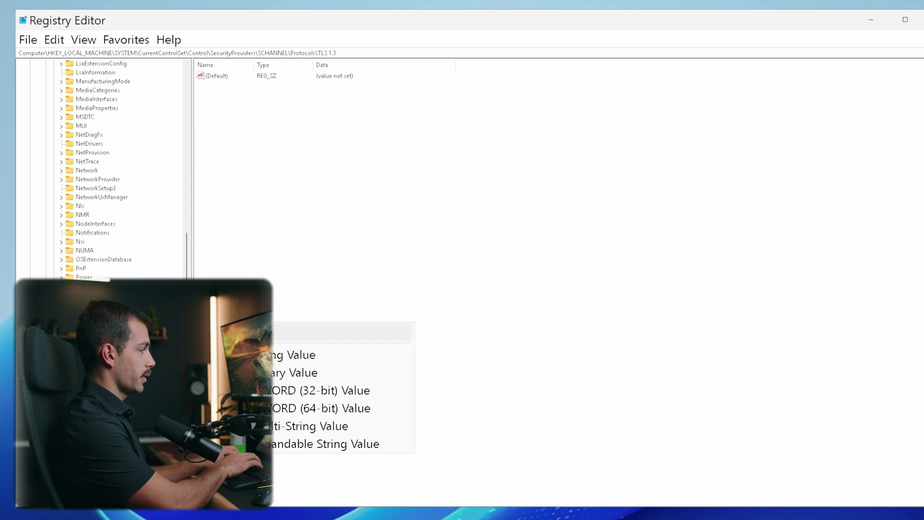
click(283, 333)
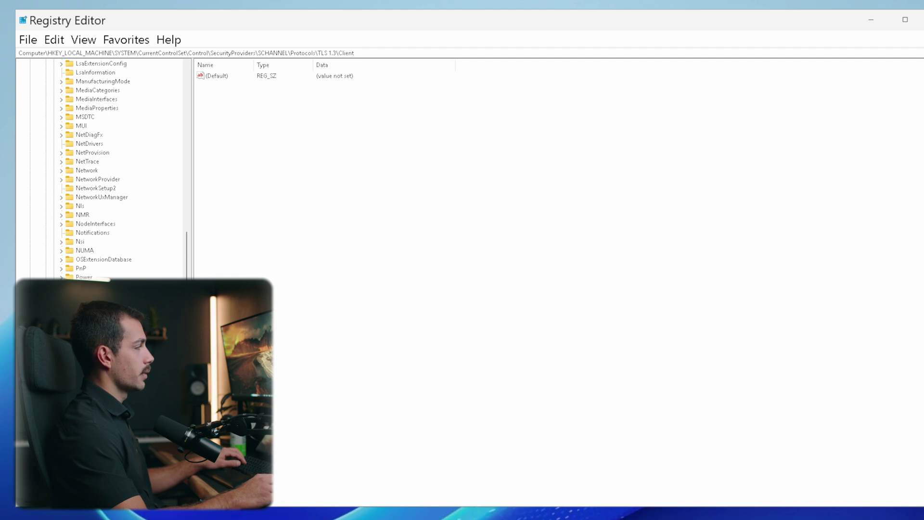
right_click(212, 318)
mouse_move(240, 336)
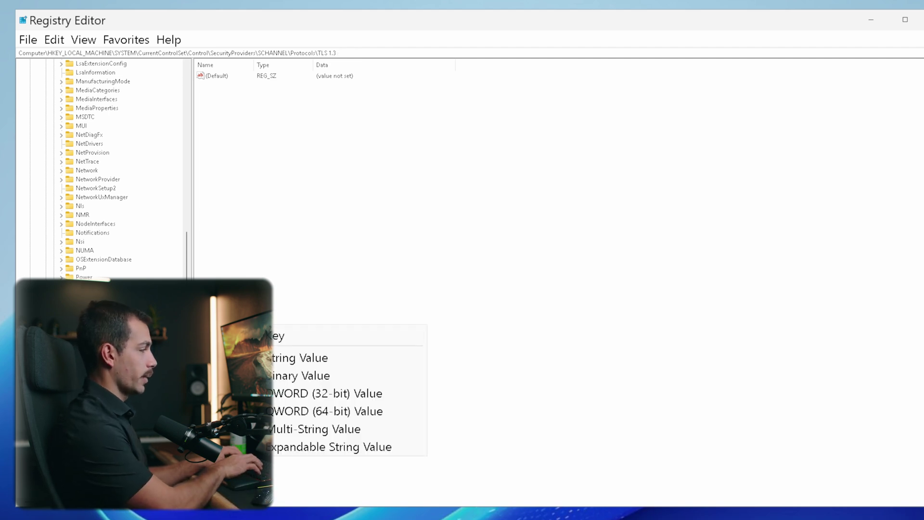
click(293, 337)
text(Server)
key(Return)
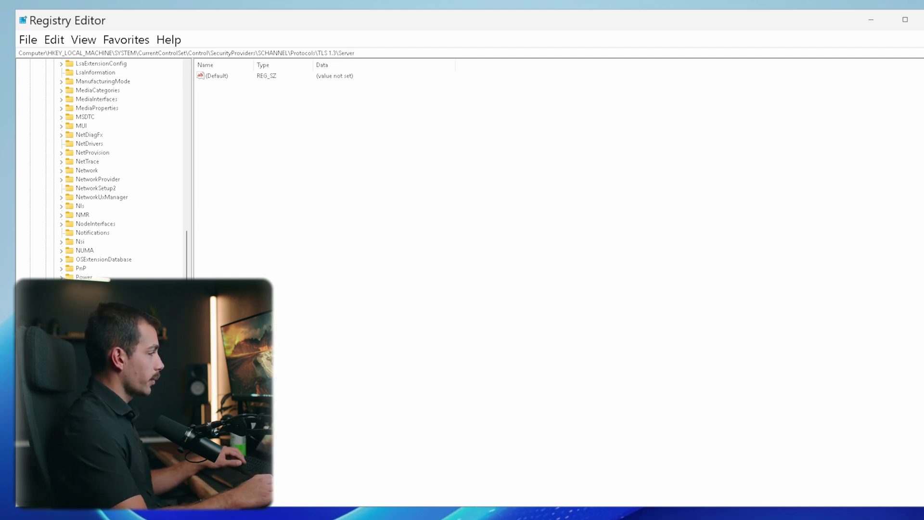
- Add a DWORD (32-bit) value Enabled with data 1 to the Client key
right_click(239, 111)
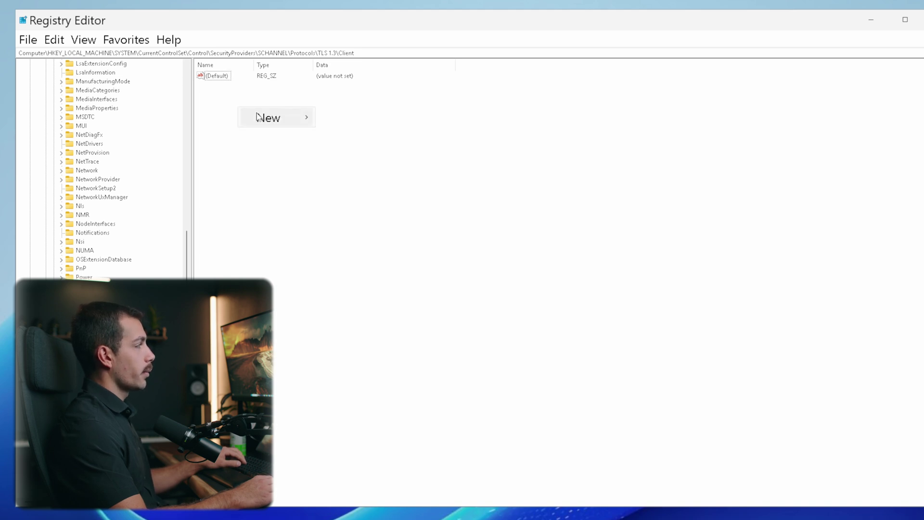
mouse_move(260, 118)
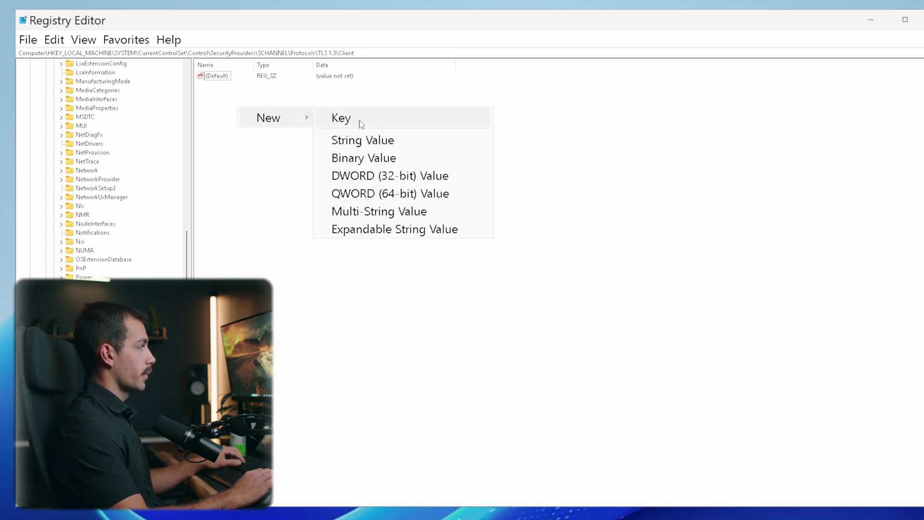
click(357, 177)
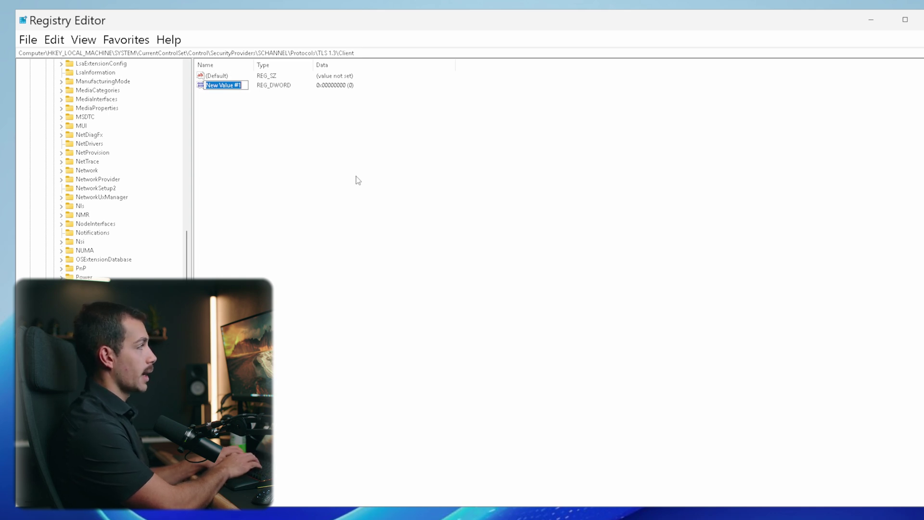
text(Enabled)
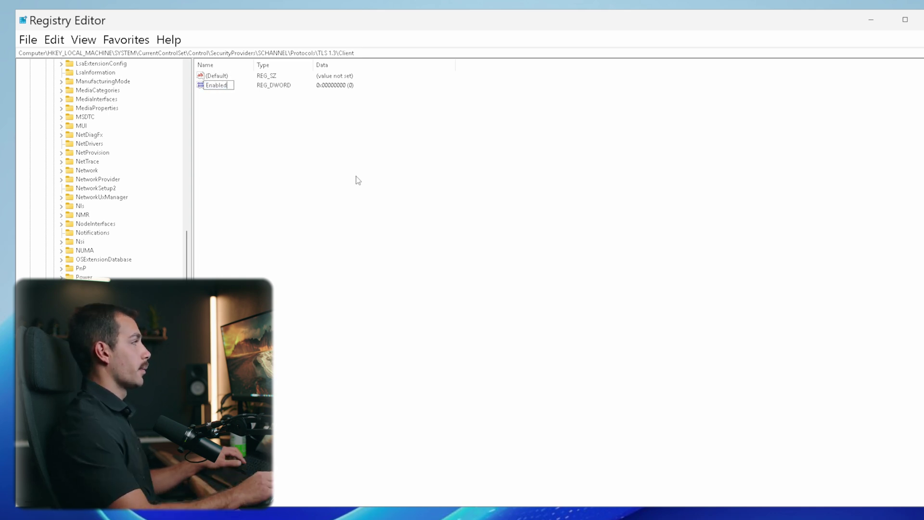
key(Return)
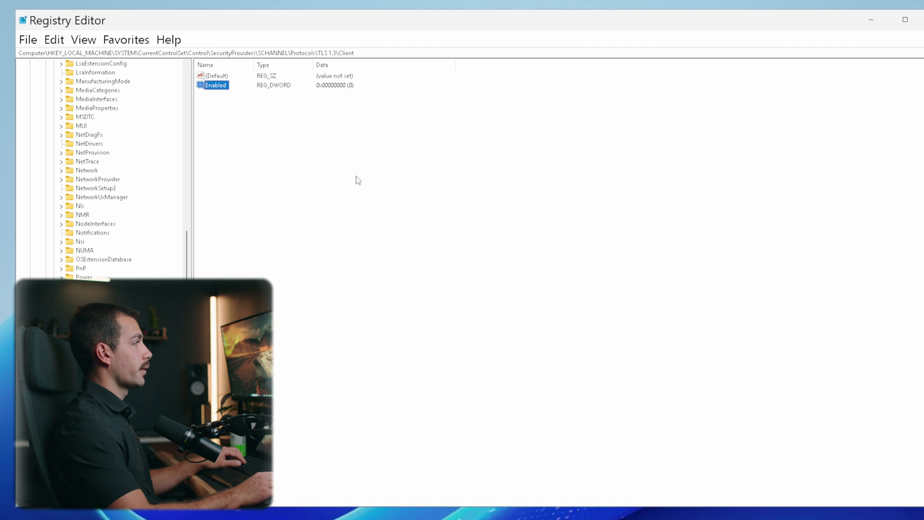
right_click(219, 87)
click(283, 98)
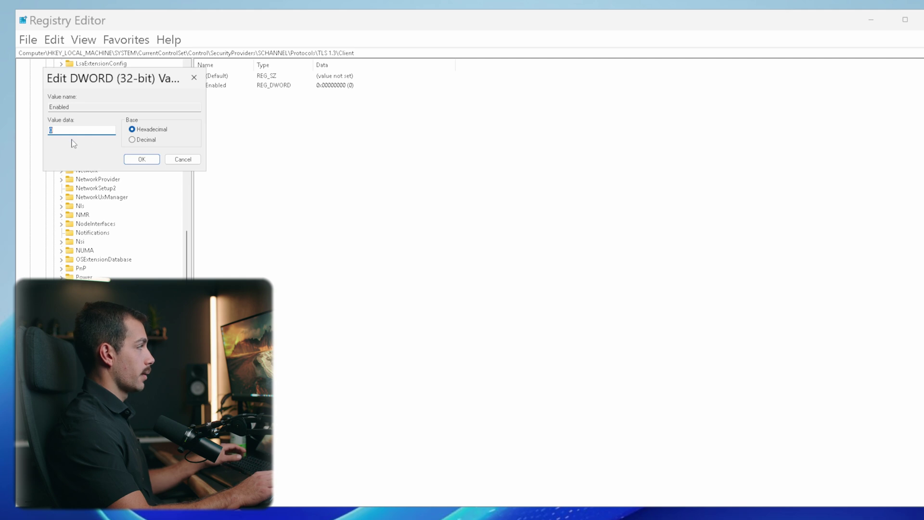
text(1)
key(Return)
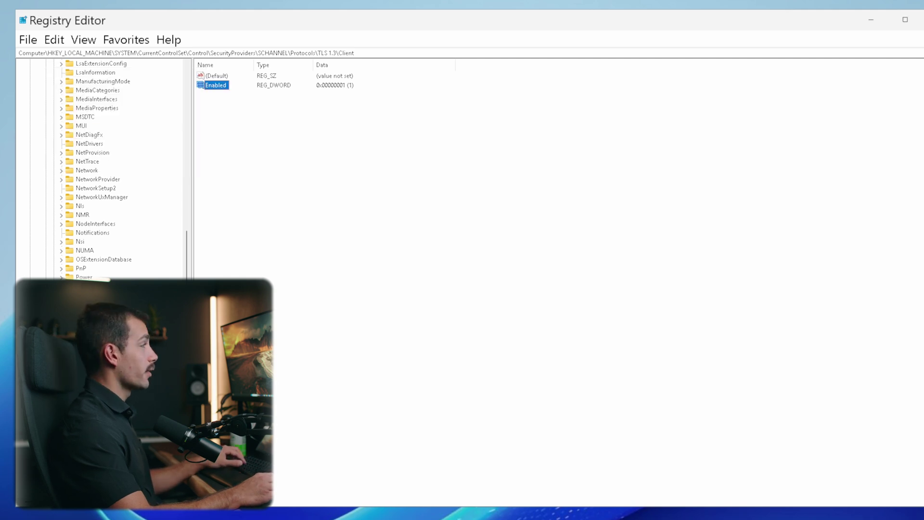
click(610, 224)
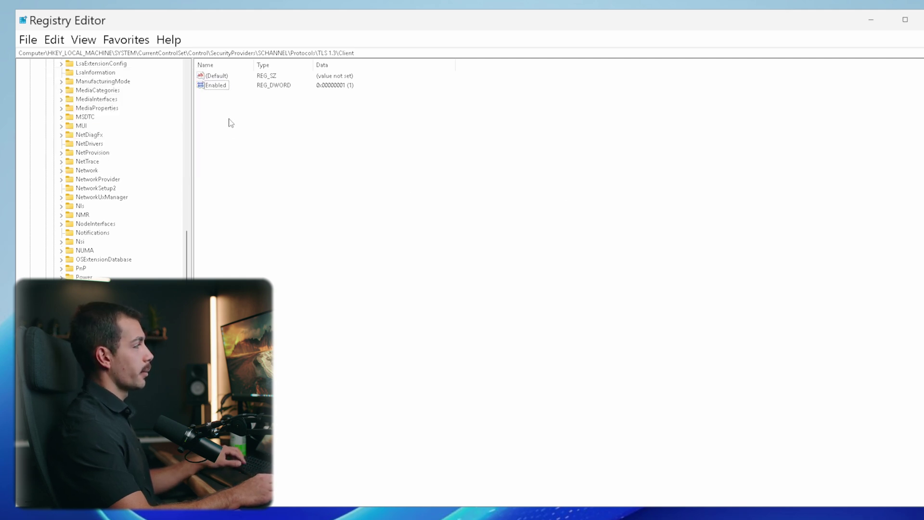
- Add a DWORD value DisabledbyDefault to Client, leaving its data at 0
mouse_move(262, 127)
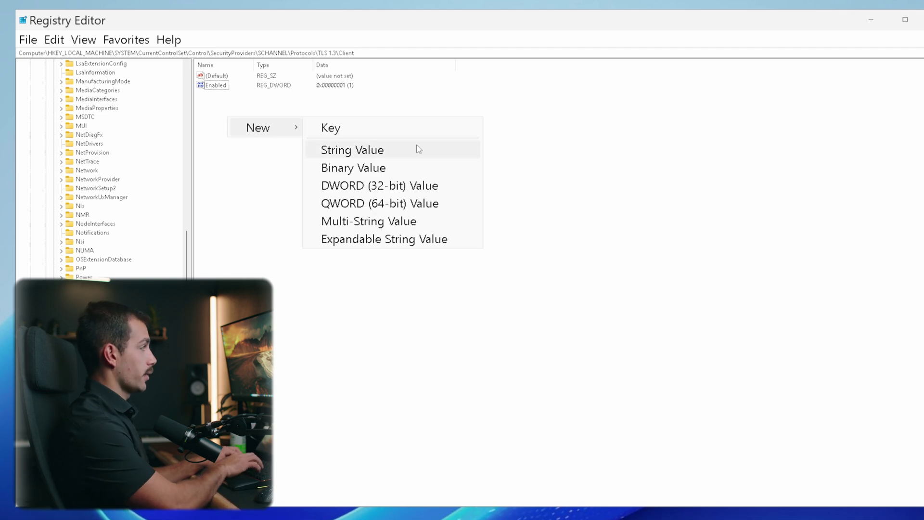
click(397, 188)
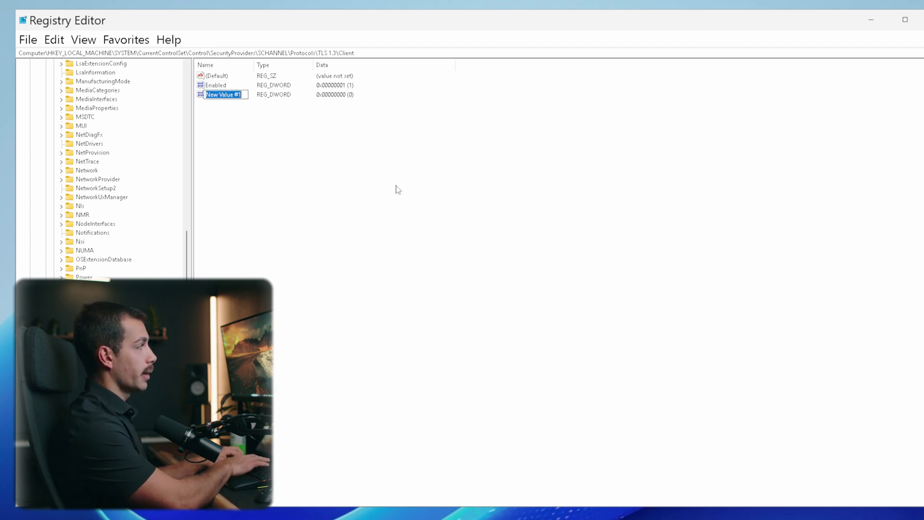
text(DisabledbyDefault)
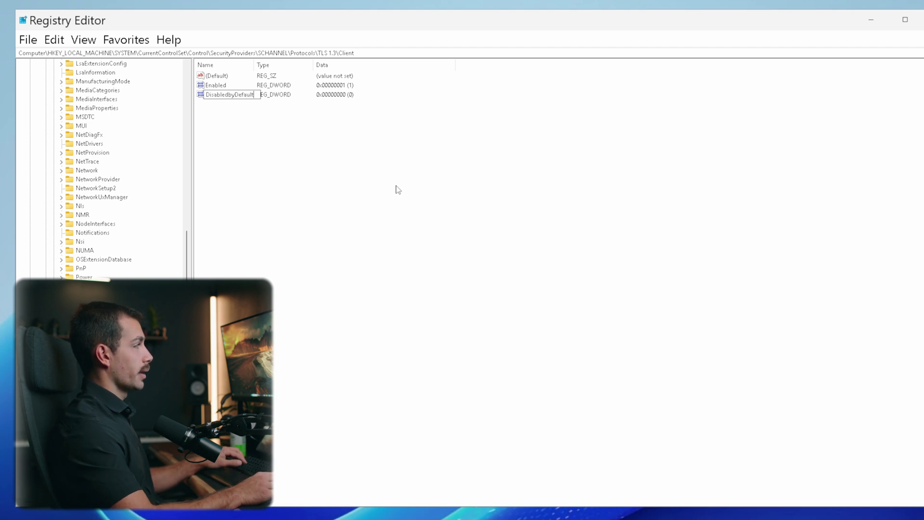
key(Return)
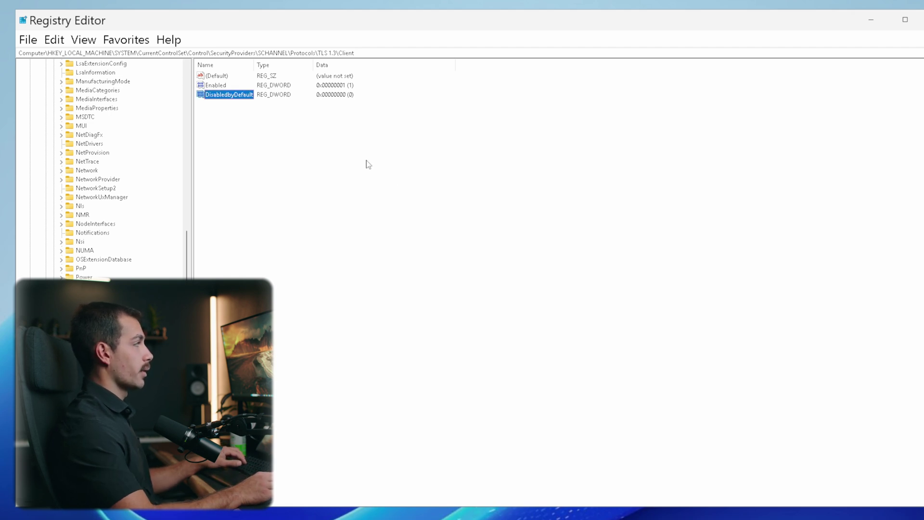
right_click(243, 98)
click(246, 103)
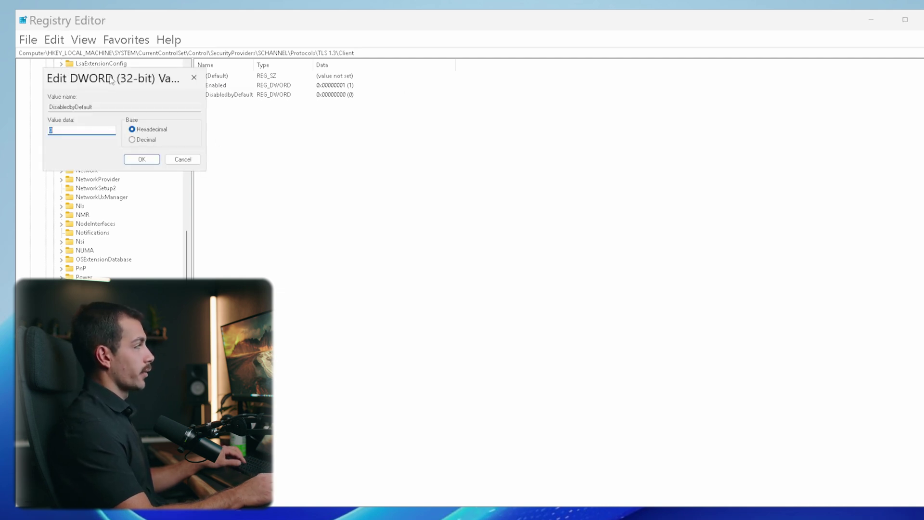
drag(110, 80, 490, 186)
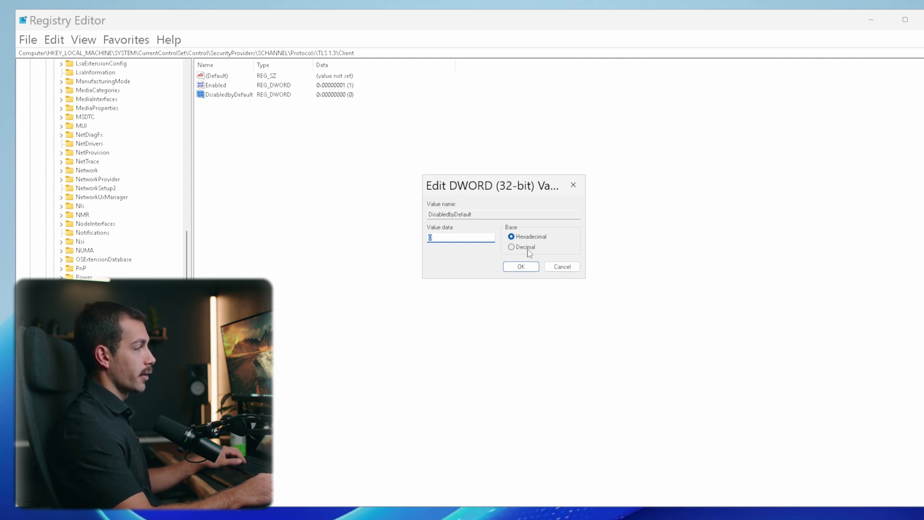
key(Return)
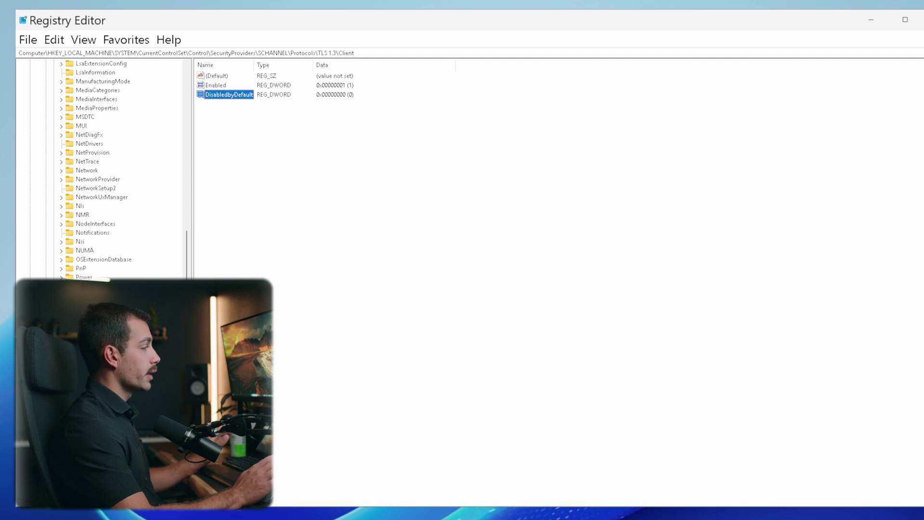
click(367, 195)
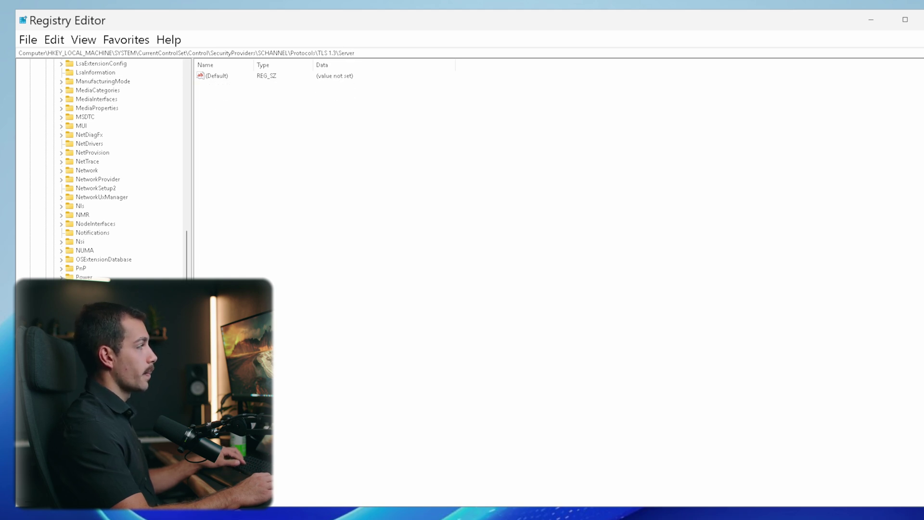
- Add a DWORD (32-bit) value Enabled with data 1 to the Server key
right_click(215, 108)
mouse_move(249, 118)
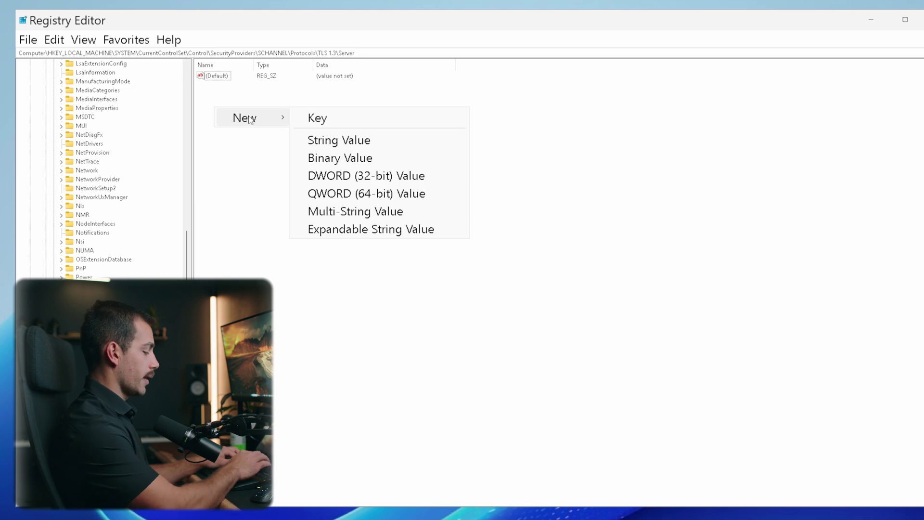
click(391, 176)
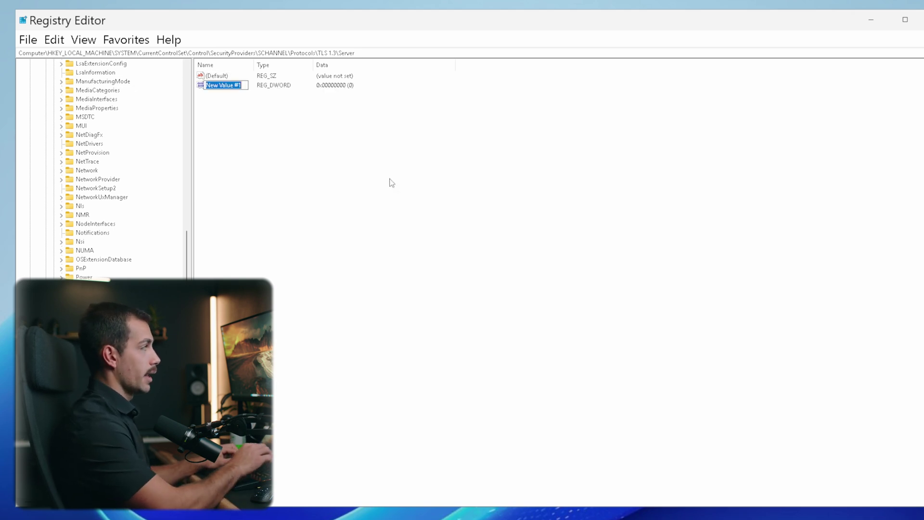
text(Enabled)
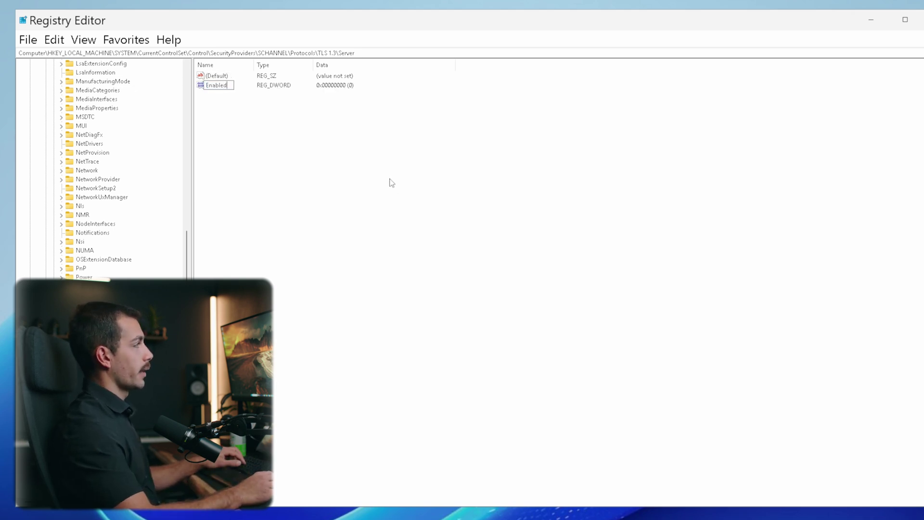
key(Return)
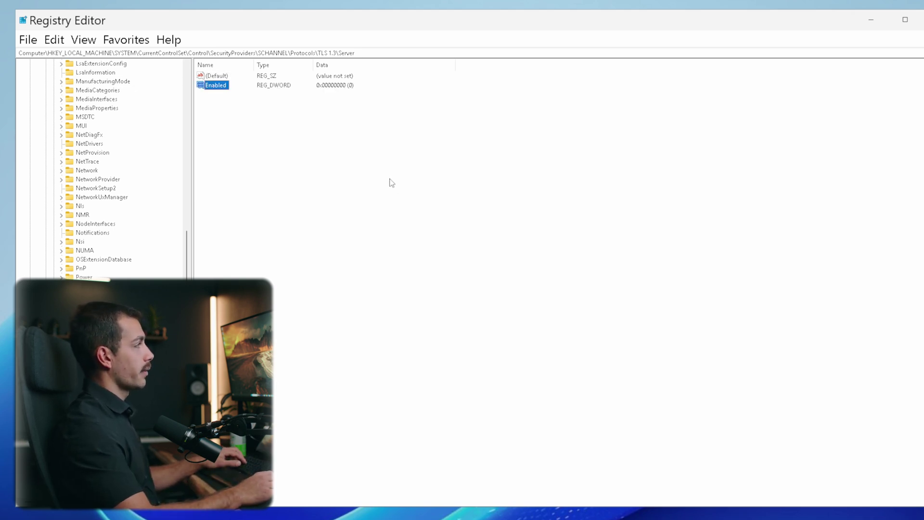
right_click(218, 92)
click(260, 97)
text(1)
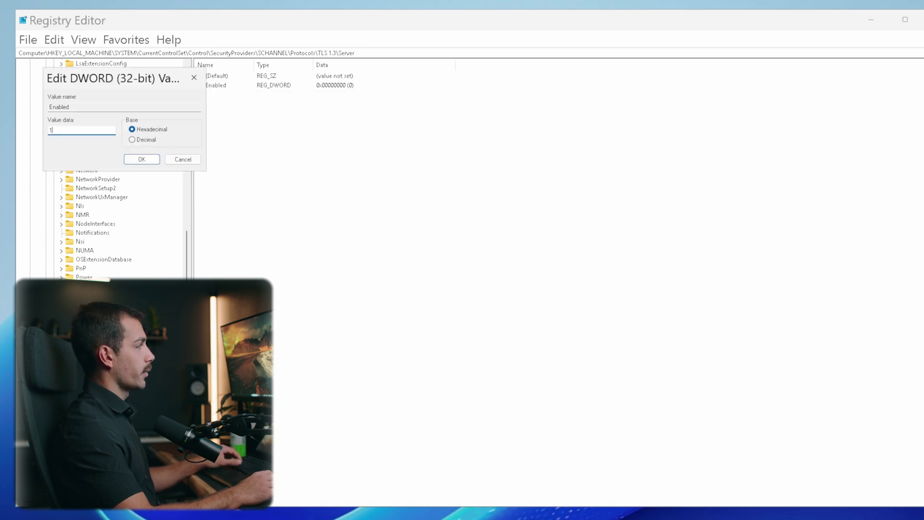
click(139, 159)
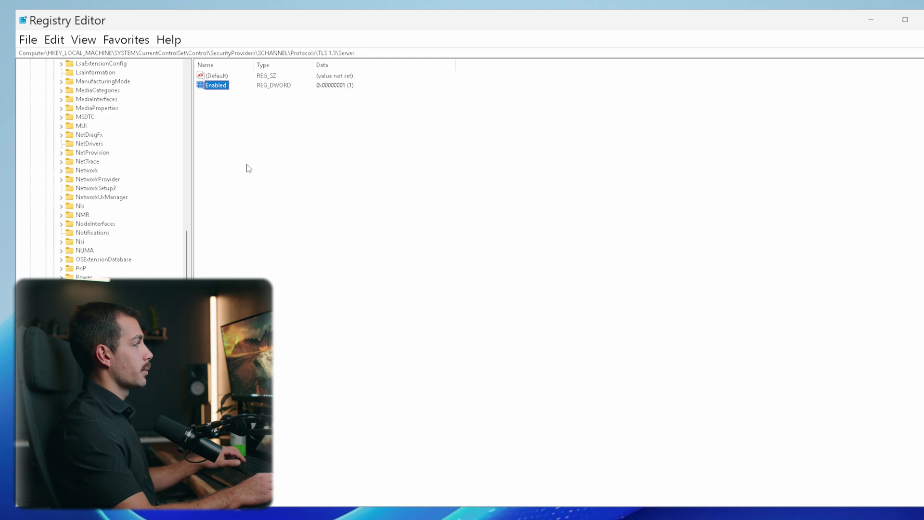
- Add a DWORD value DisabledbyDefault to Server, leaving its data at 0
right_click(235, 137)
mouse_move(279, 154)
click(389, 206)
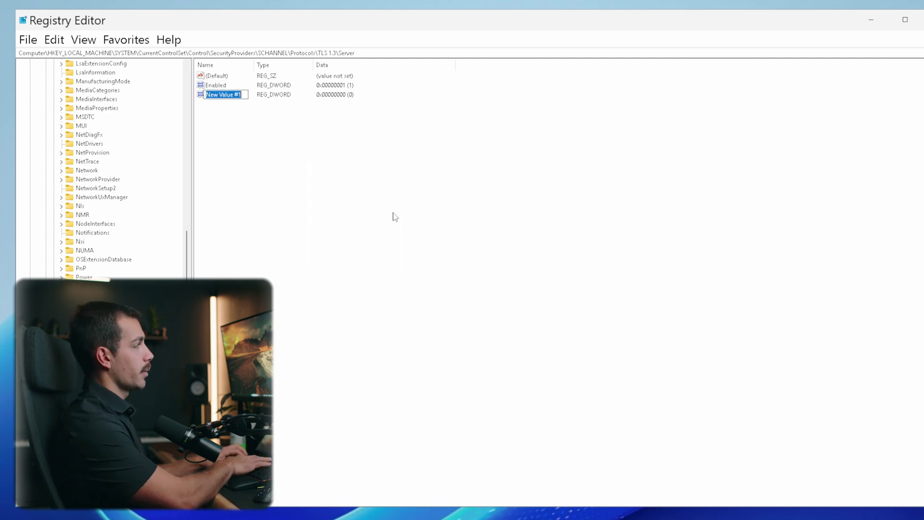
text(Disabledb)
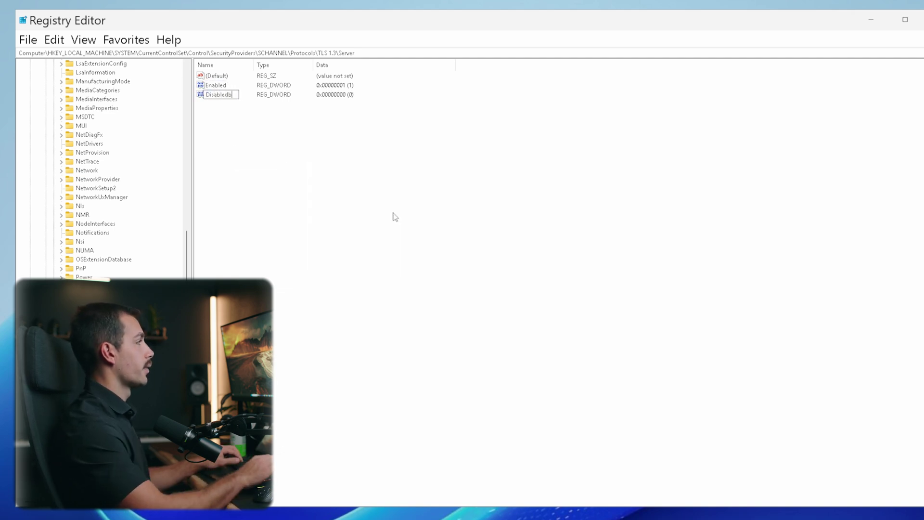
text(yDefault)
key(Return)
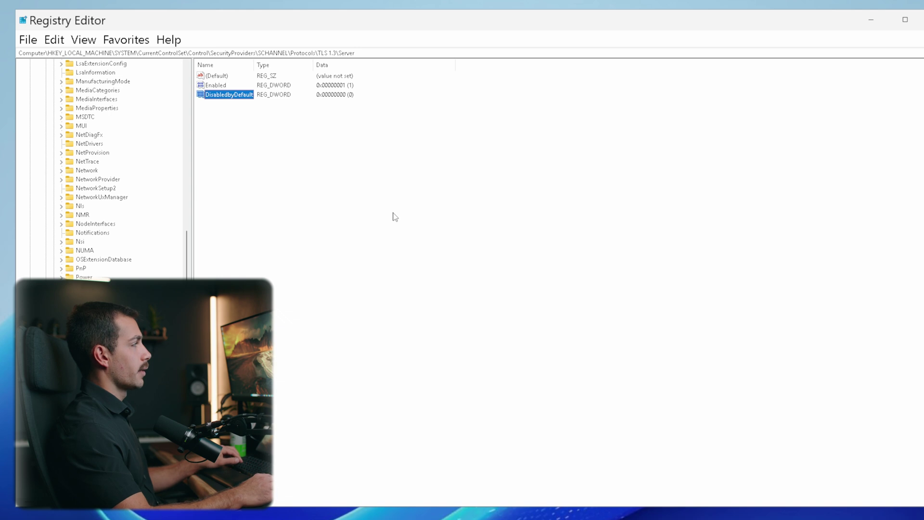
right_click(223, 96)
click(240, 101)
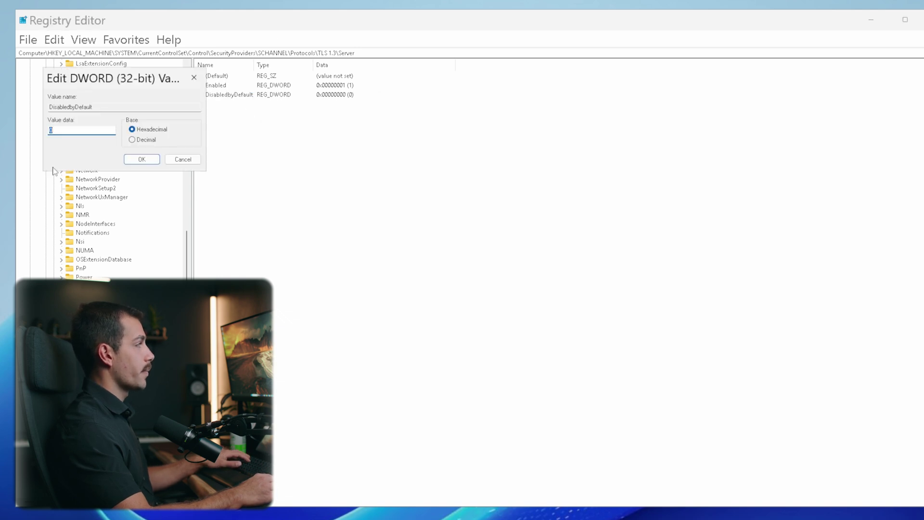
key(Return)
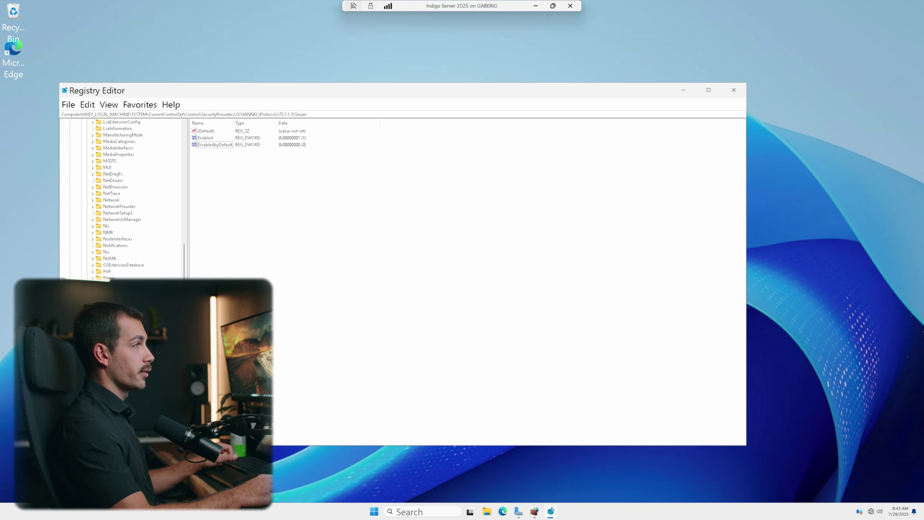
- Close Registry Editor and restart the server from the Start menu
click(733, 90)
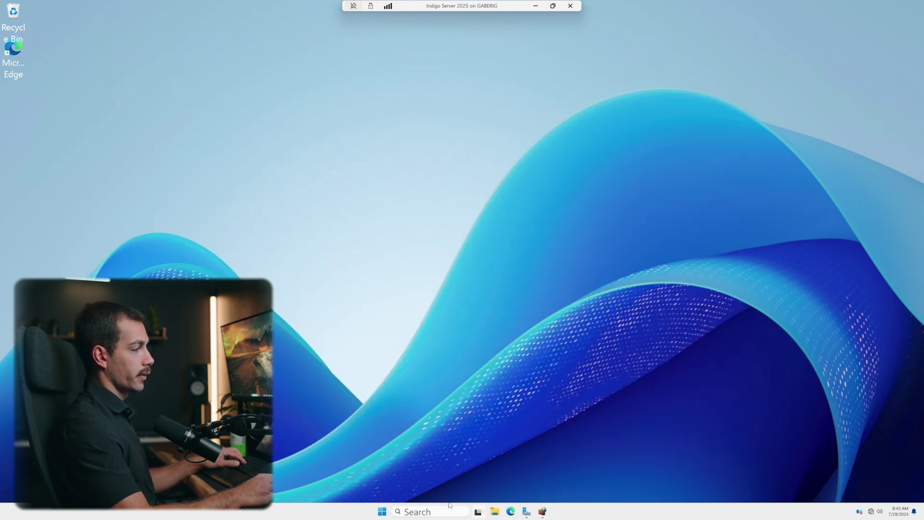
click(382, 512)
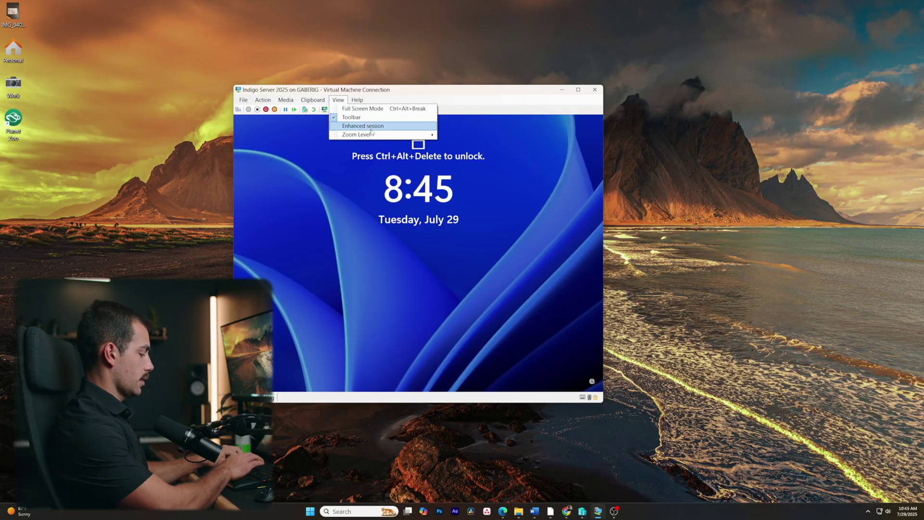
click(369, 124)
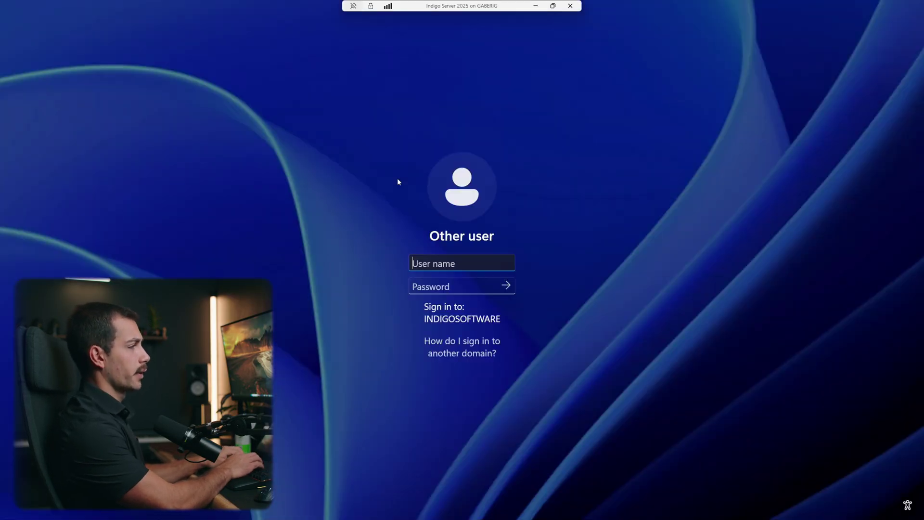
- Sign back in with the administrator account and its password, then hide Server Manager
text(administrator)
key(Tab)
text(***********)
key(Return)
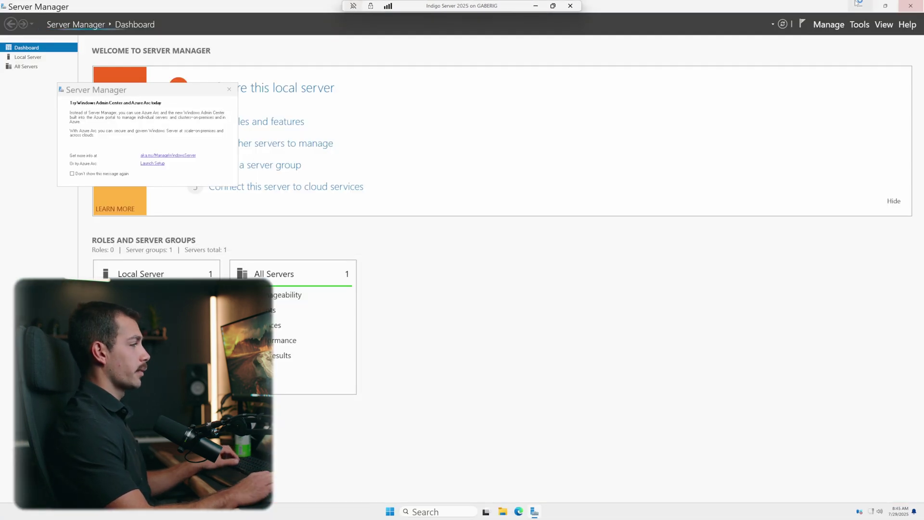
click(857, 6)
key(super)
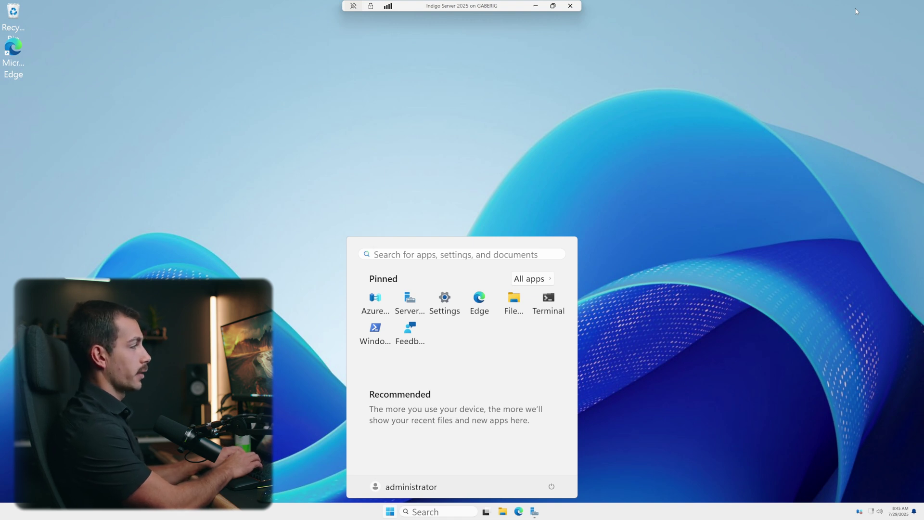
- Open an elevated PowerShell and run Get-TlsCipherSuite filtered for *TLS_AES* names
text(power)
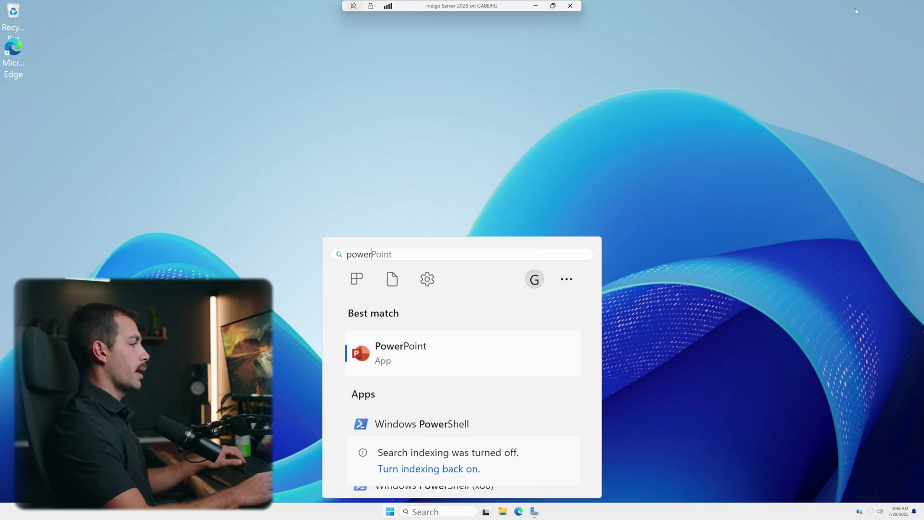
text(shell)
key(Return)
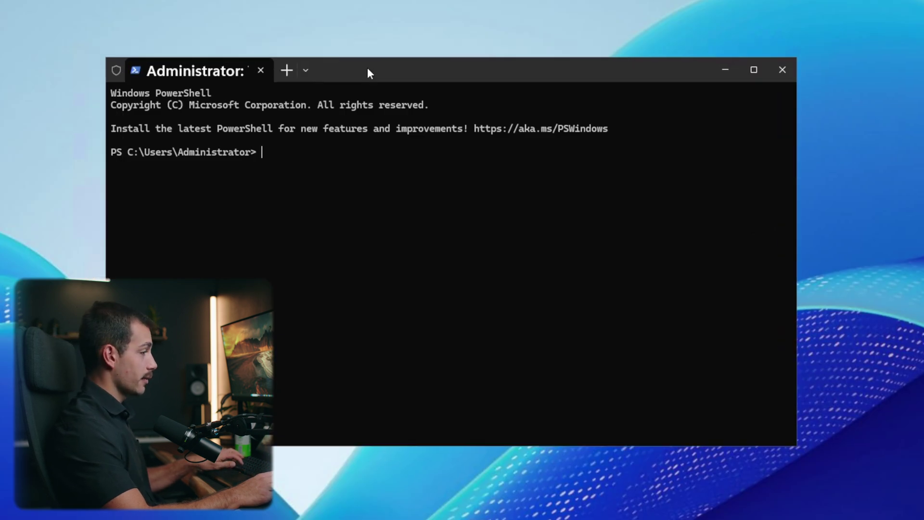
text(Get-TlsCipherSuite | Where-Object { $_.Name -like "*TLS_AES*" })
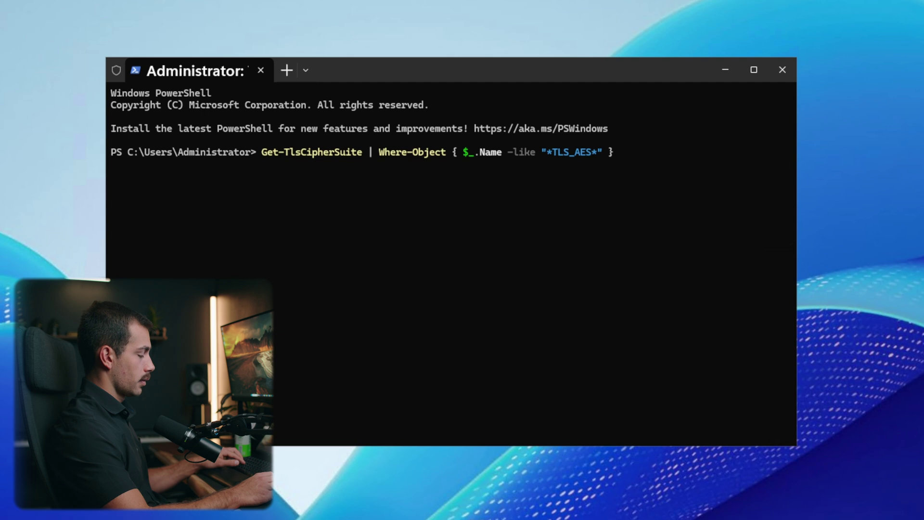
key(Return)
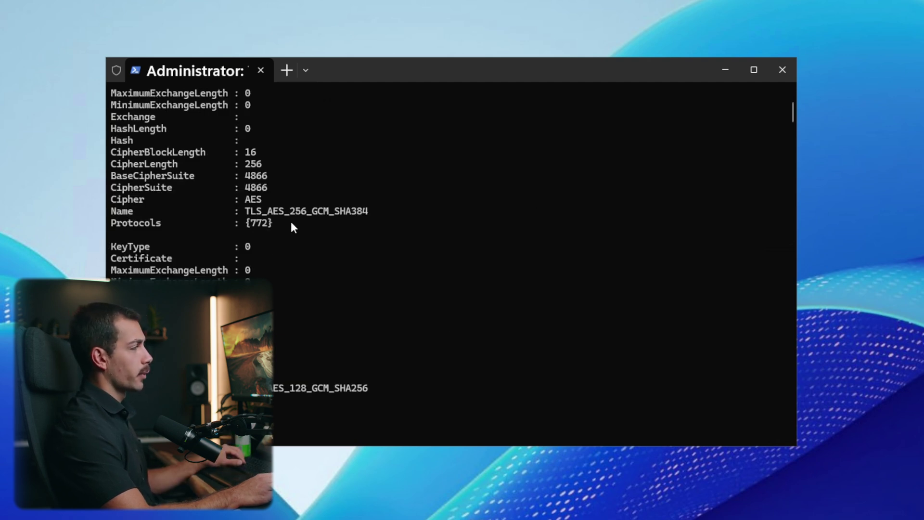
scroll(293, 227, up, 1)
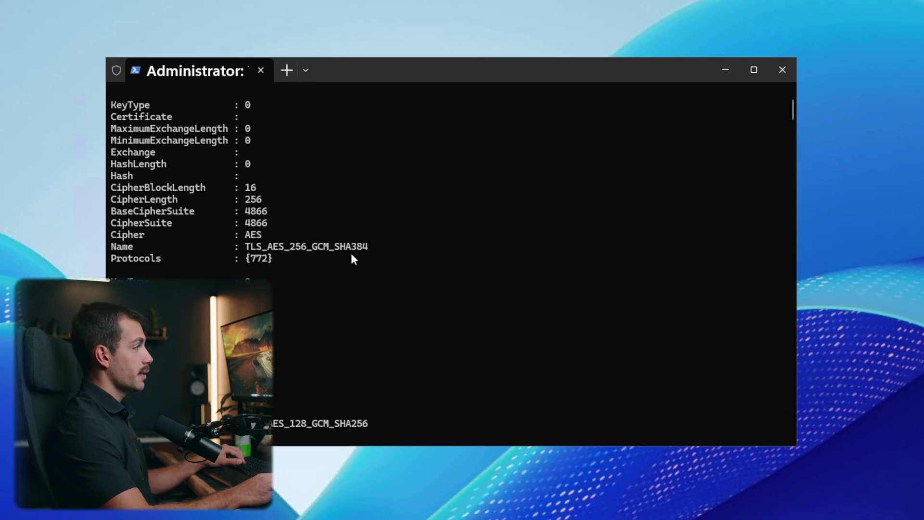
scroll(350, 253, up, 2)
scroll(346, 308, down, 3)
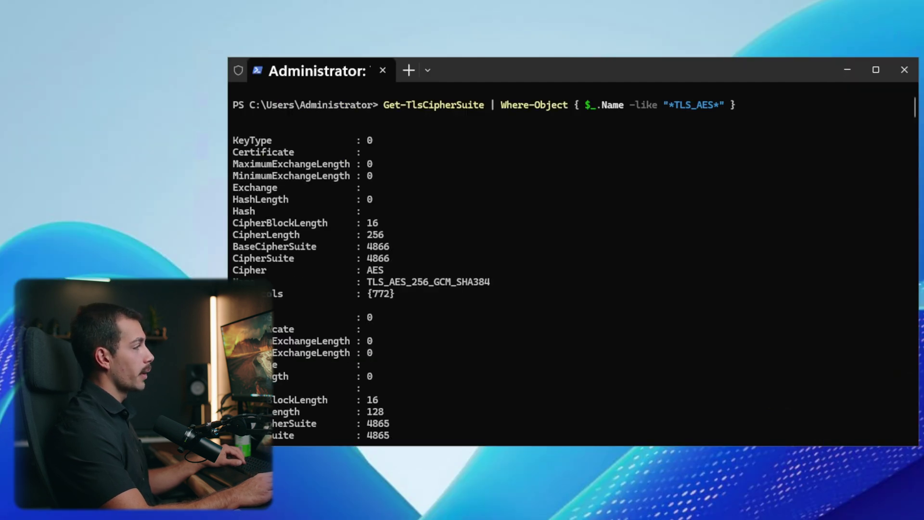
scroll(492, 267, down, 4)
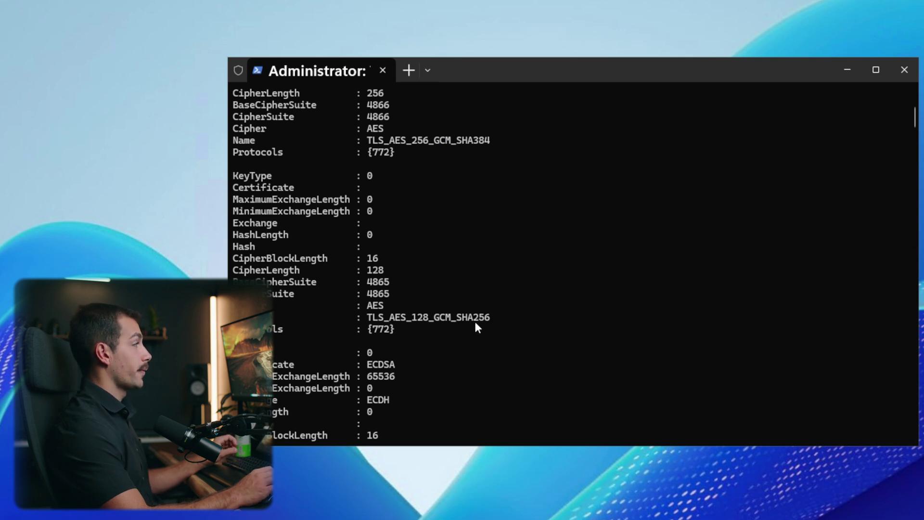
scroll(474, 321, up, 2)
scroll(469, 255, up, 2)
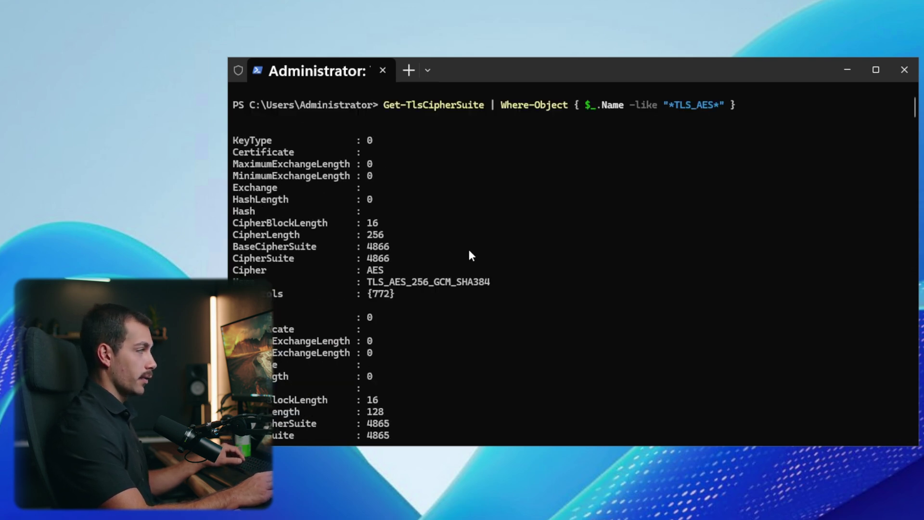
scroll(423, 339, down, 2)
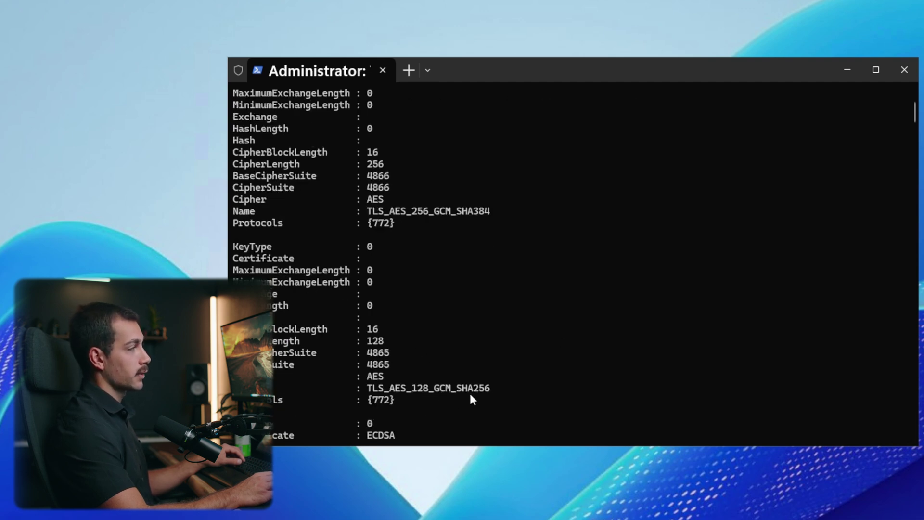
scroll(462, 392, up, 1)
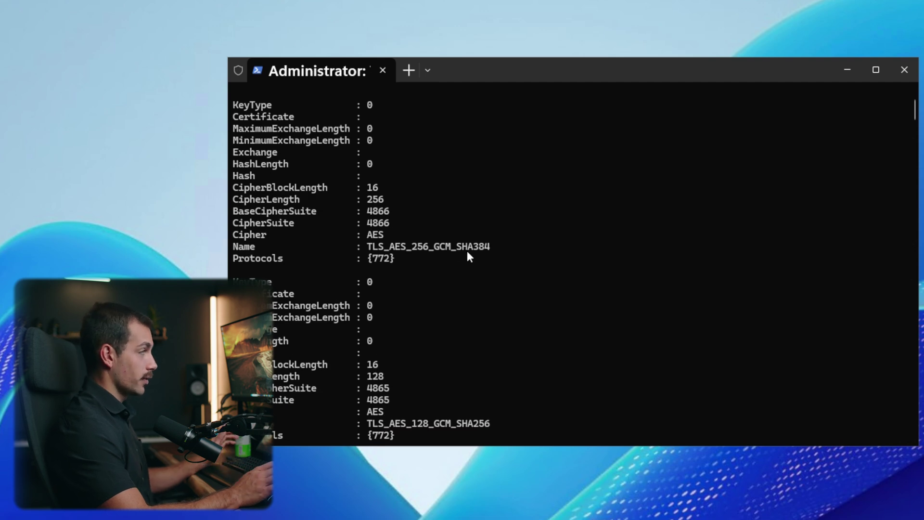
scroll(464, 333, up, 2)
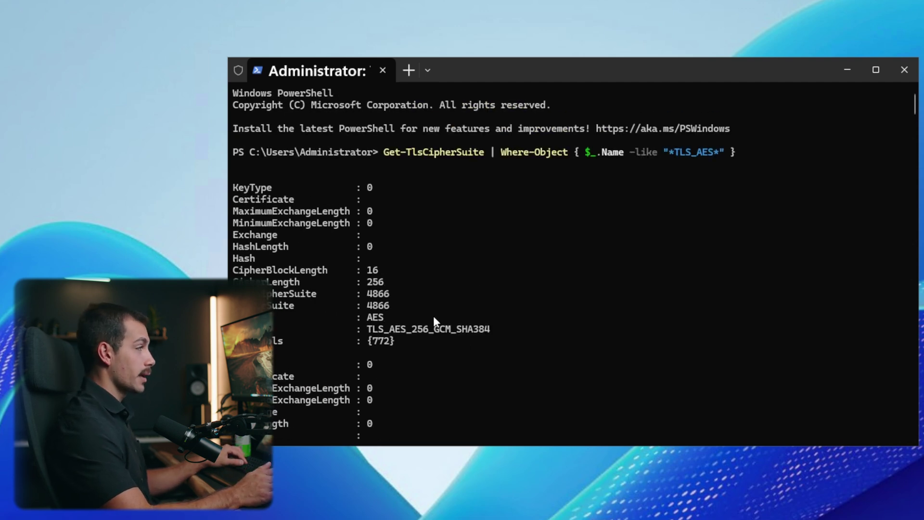